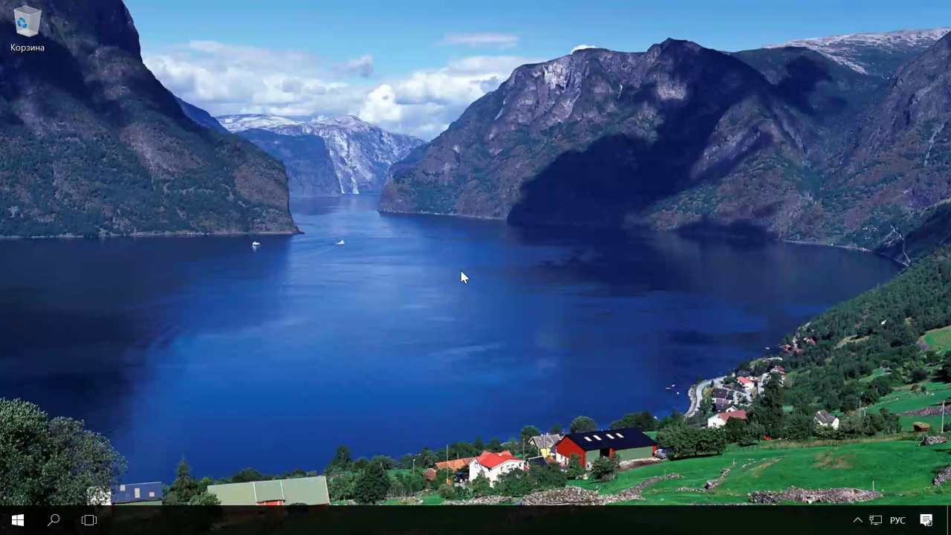
Step: Search Windows for "защит" and open Центр безопасности Защитника Windows
click(65, 523)
text(защит)
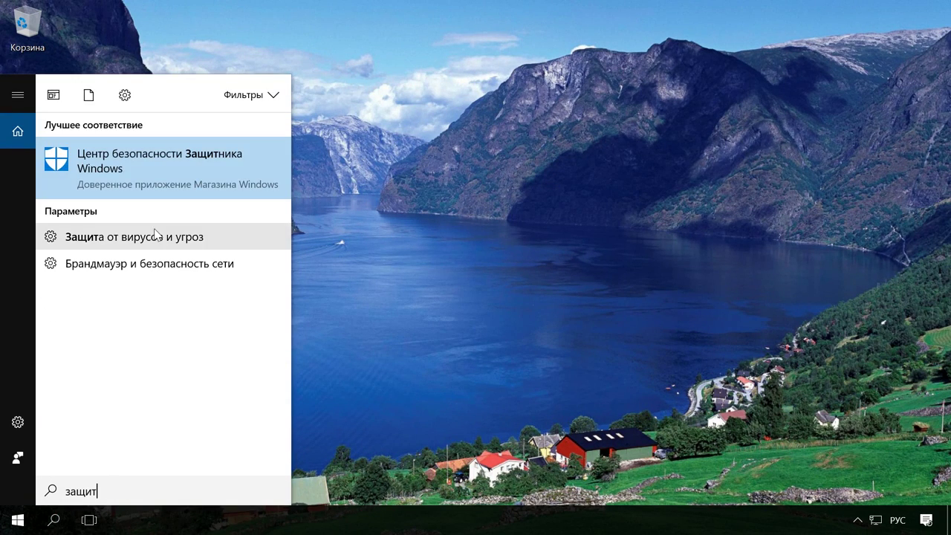
click(159, 177)
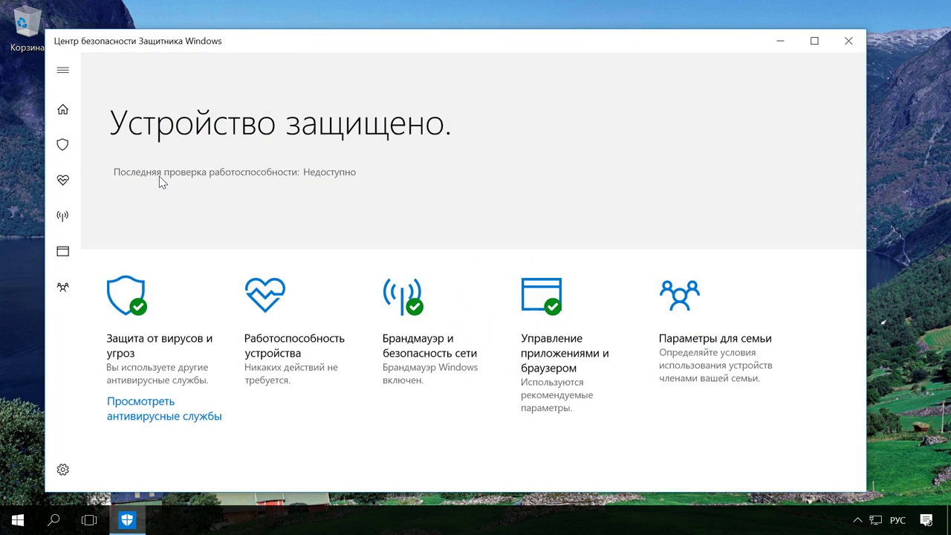
Step: Check which commands the Defender icon among the hidden notification-area icons offers
click(857, 520)
right_click(872, 462)
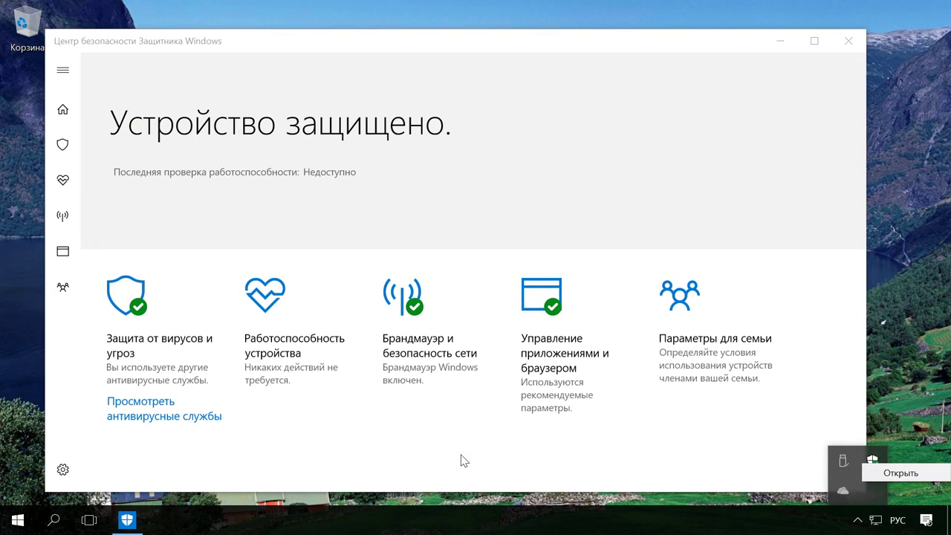
click(364, 461)
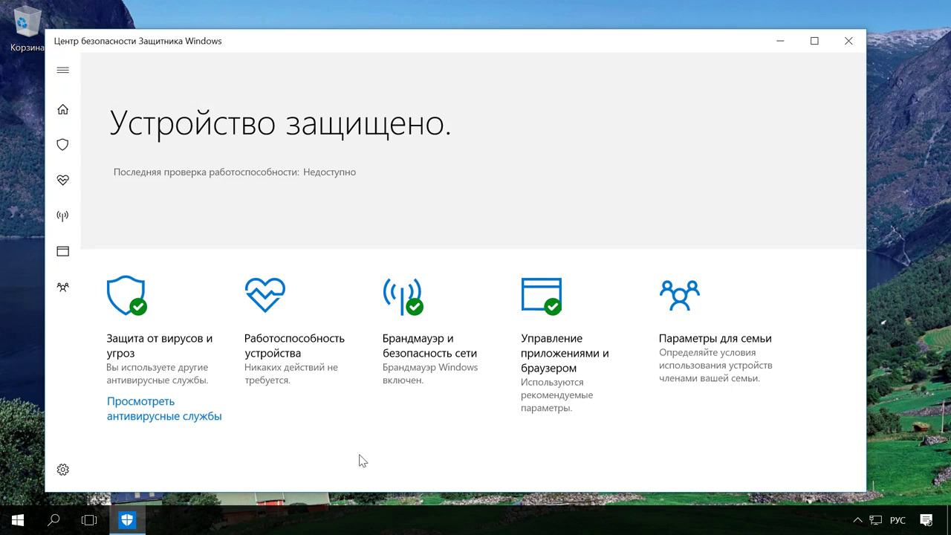
Step: Turn off "Защита в режиме реального времени" in the virus and threat protection settings
click(61, 473)
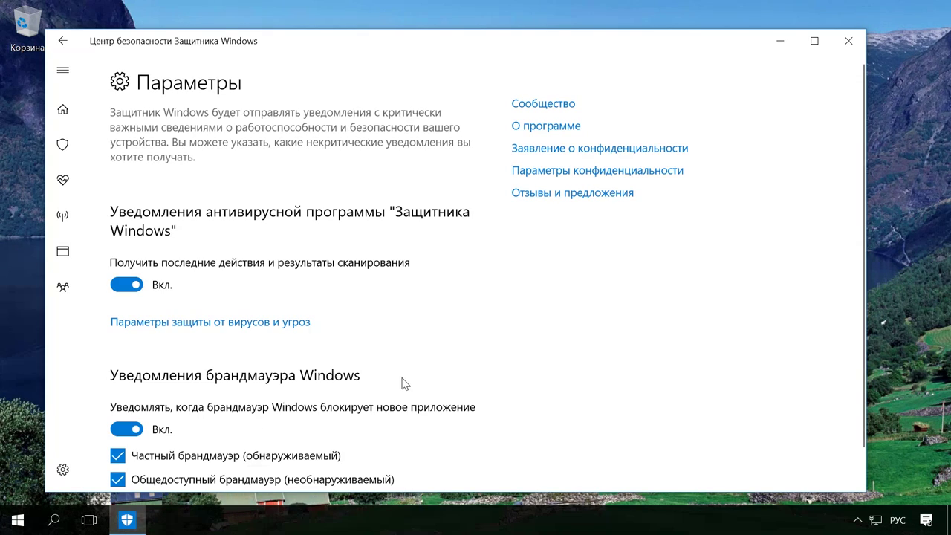
click(288, 325)
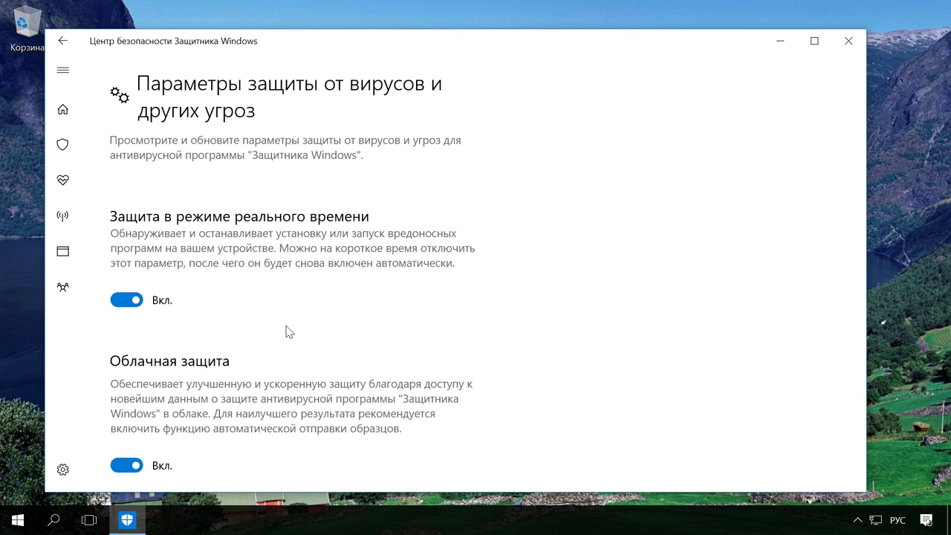
click(129, 300)
Step: Turn off "Облачная защита" and "Автоматическая отправка образцов", closing the security center when finished
scroll(220, 319, down, 1)
scroll(220, 319, down, 3)
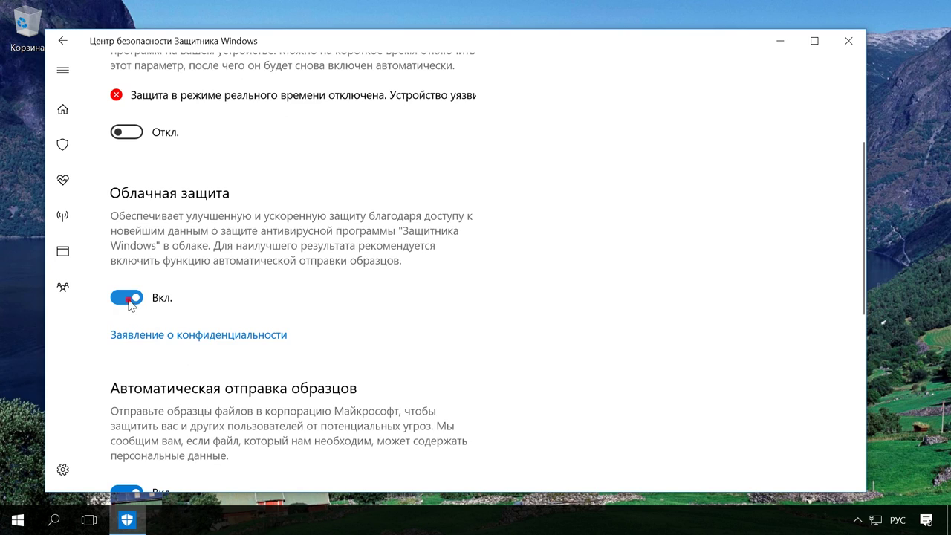
click(130, 299)
scroll(175, 336, down, 4)
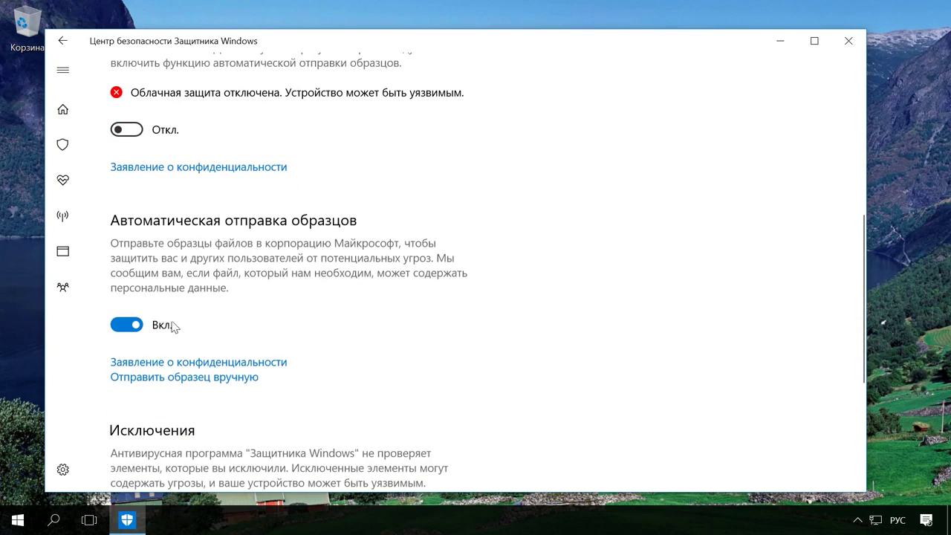
click(132, 326)
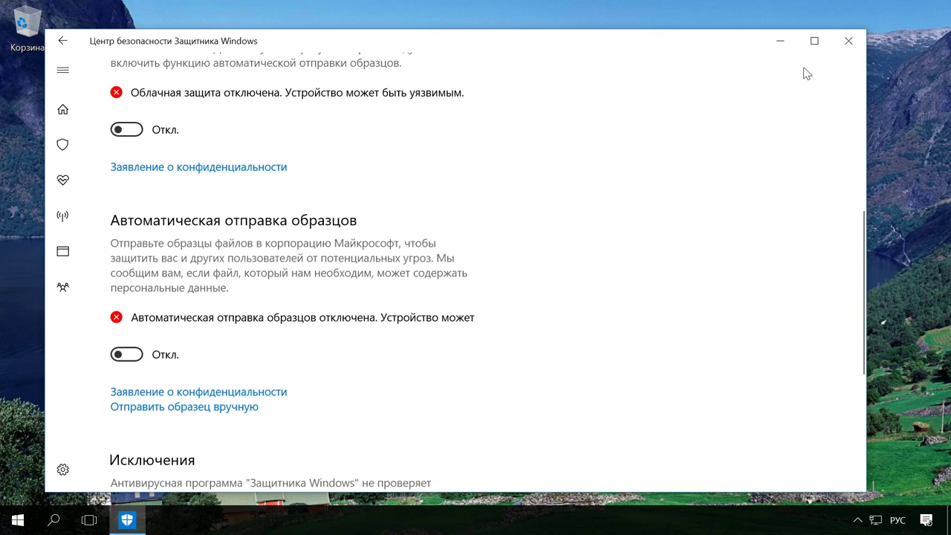
click(849, 41)
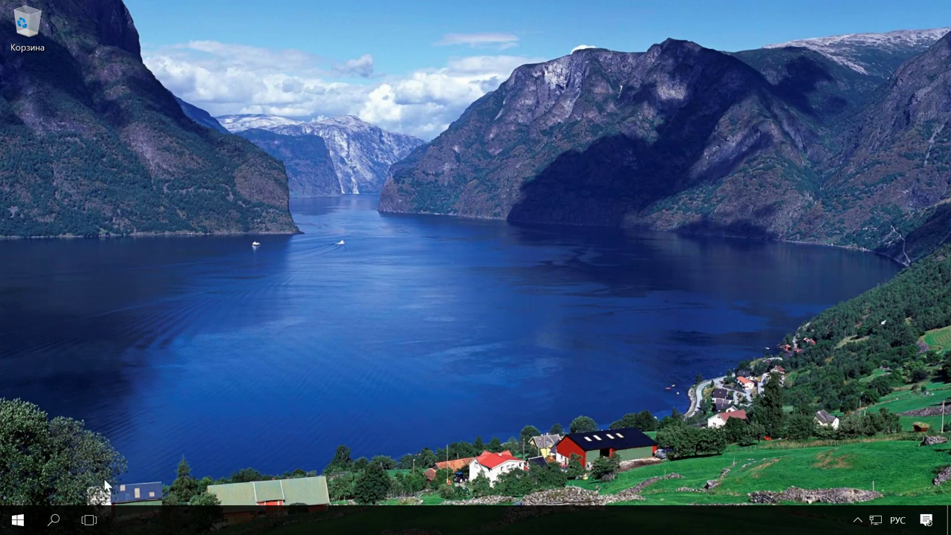
Step: Open the Local Group Policy Editor by running gpedit.msc
right_click(17, 520)
click(80, 446)
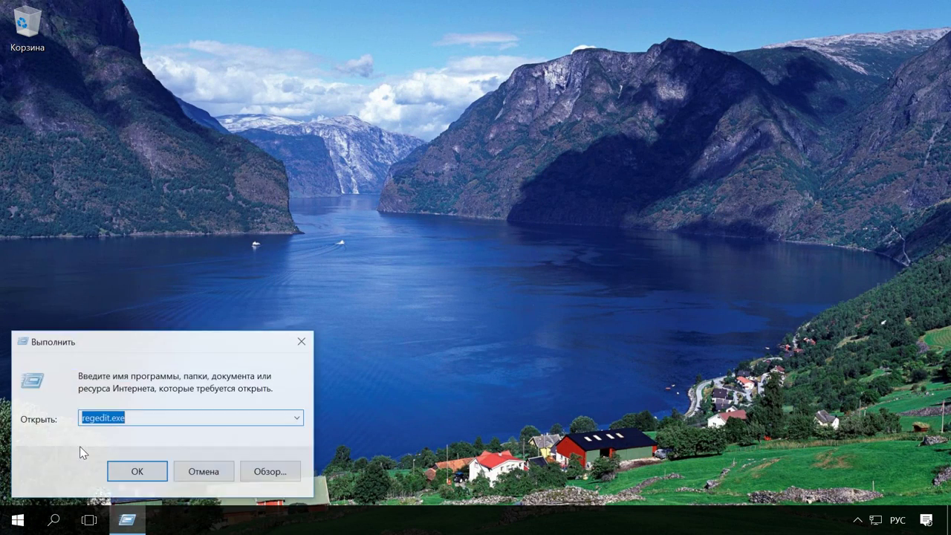
key(BackSpace)
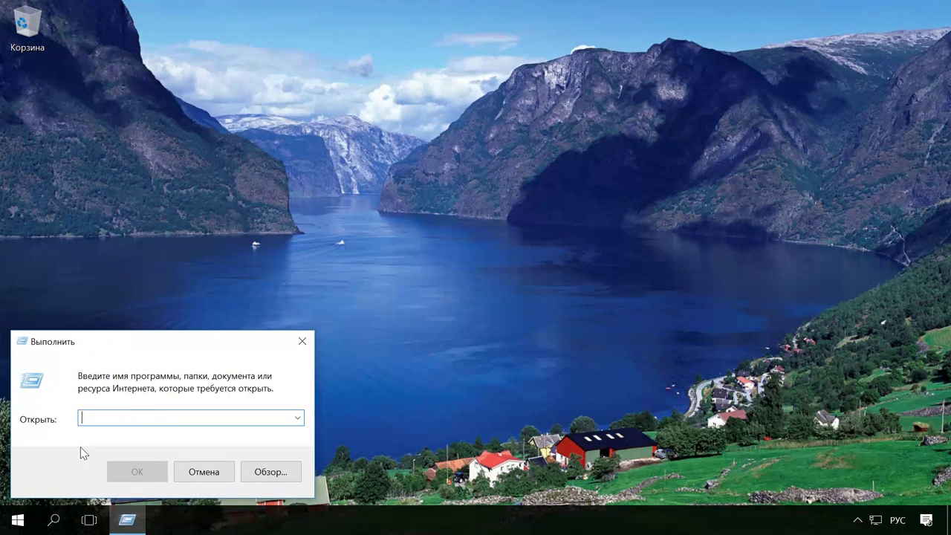
key(alt+shift)
text(gp)
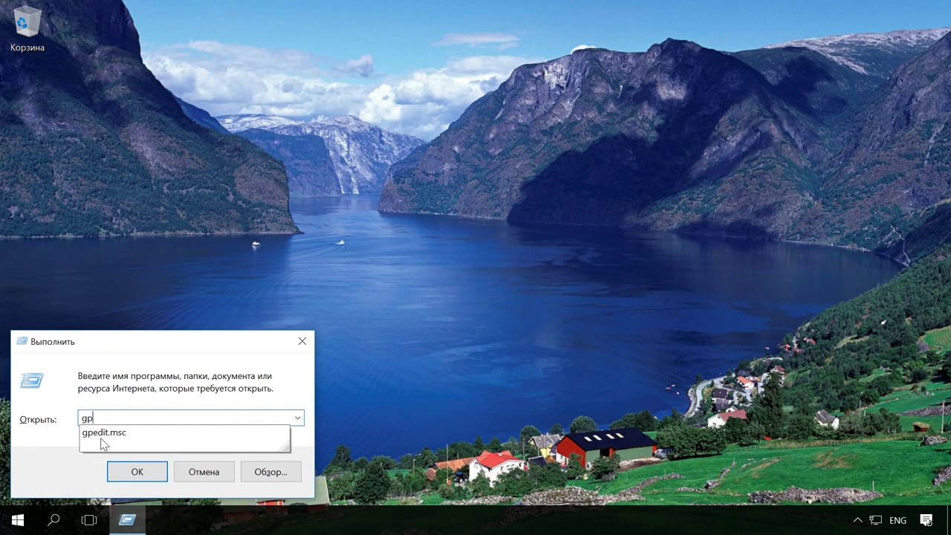
click(103, 438)
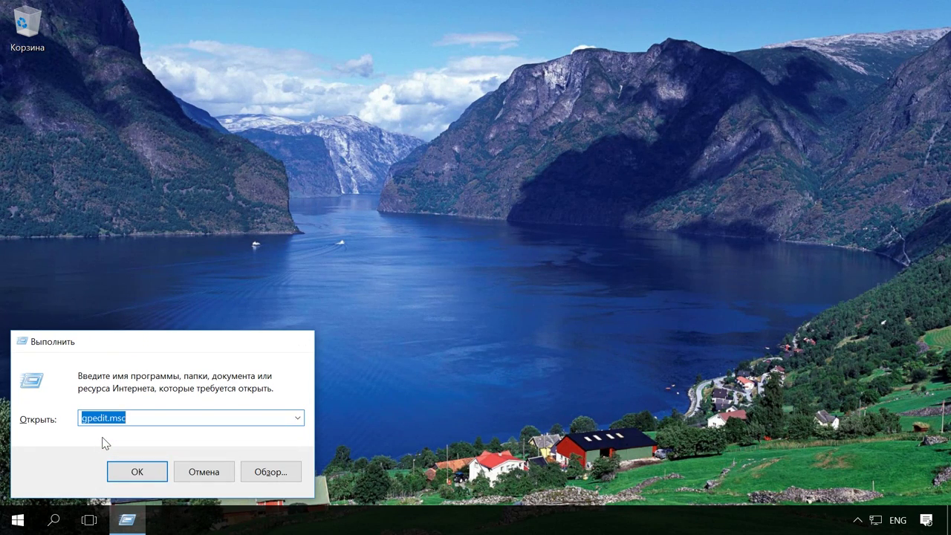
key(Return)
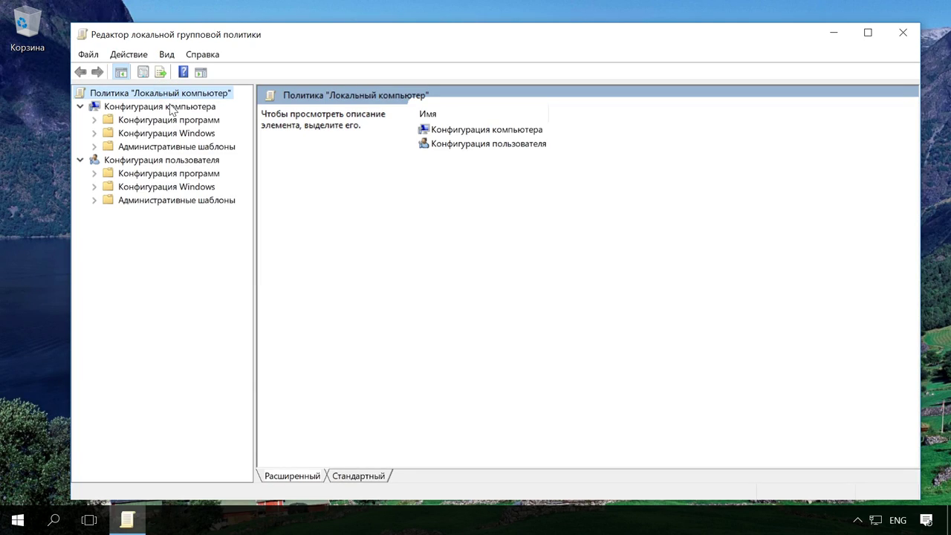
Step: Open the policy 'Выключить антивирусную программу "Защитник Windows"' in the Defender antivirus folder of the computer configuration's Административные шаблоны, Компоненты Windows
click(171, 108)
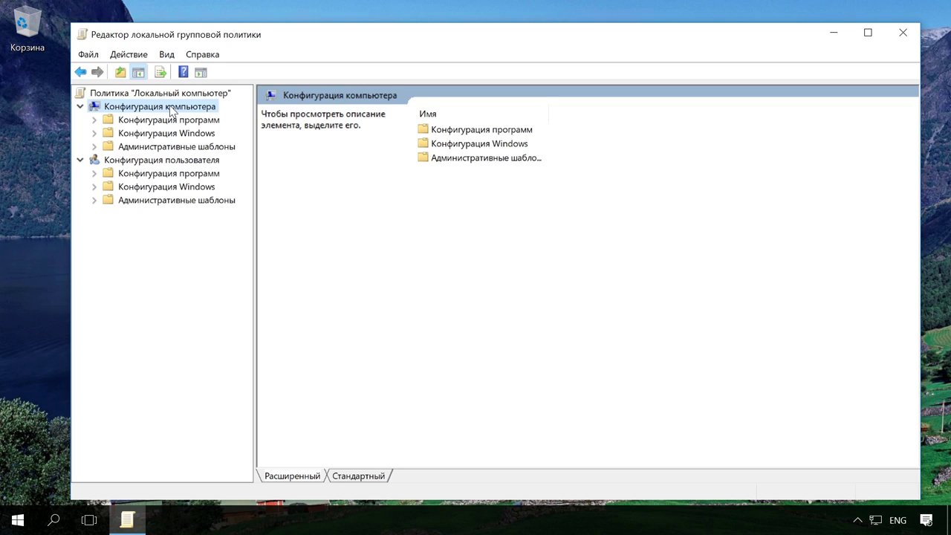
click(94, 147)
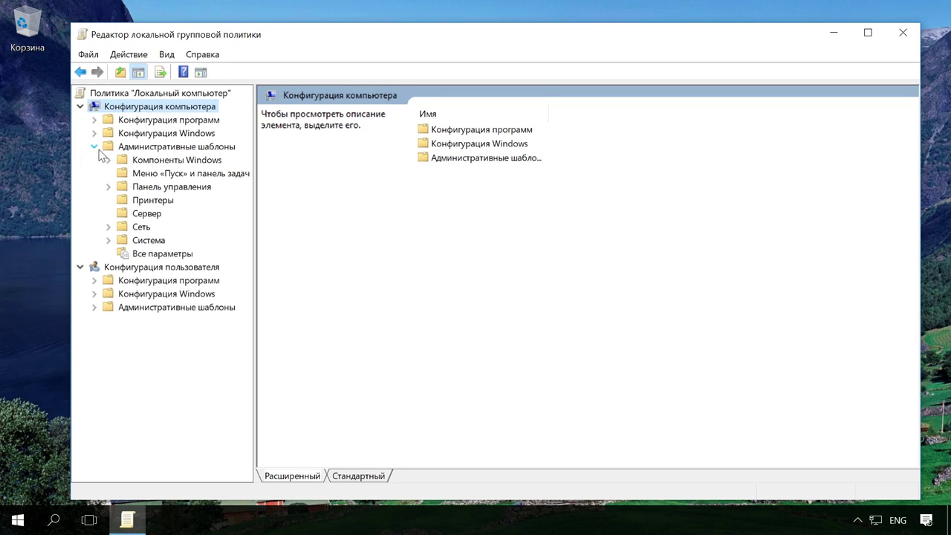
click(110, 160)
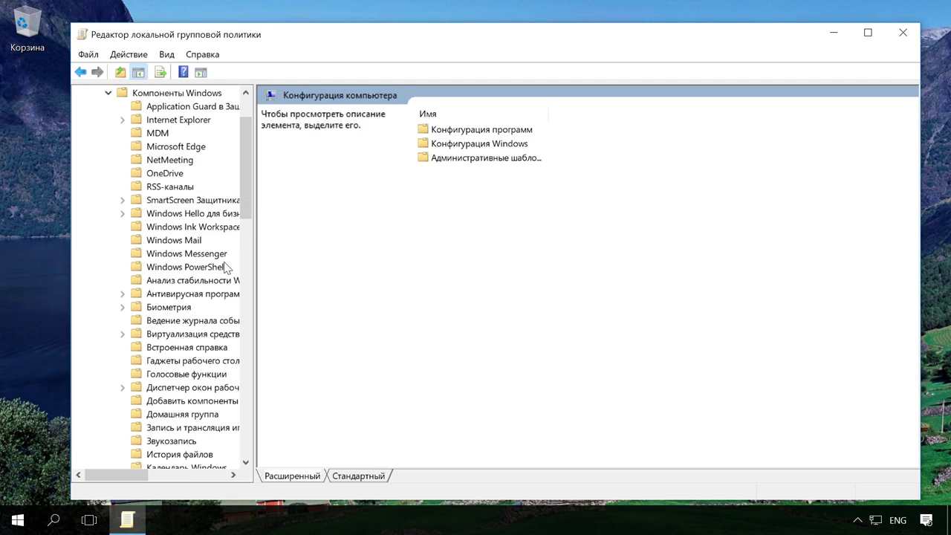
drag(253, 280, 364, 288)
click(317, 295)
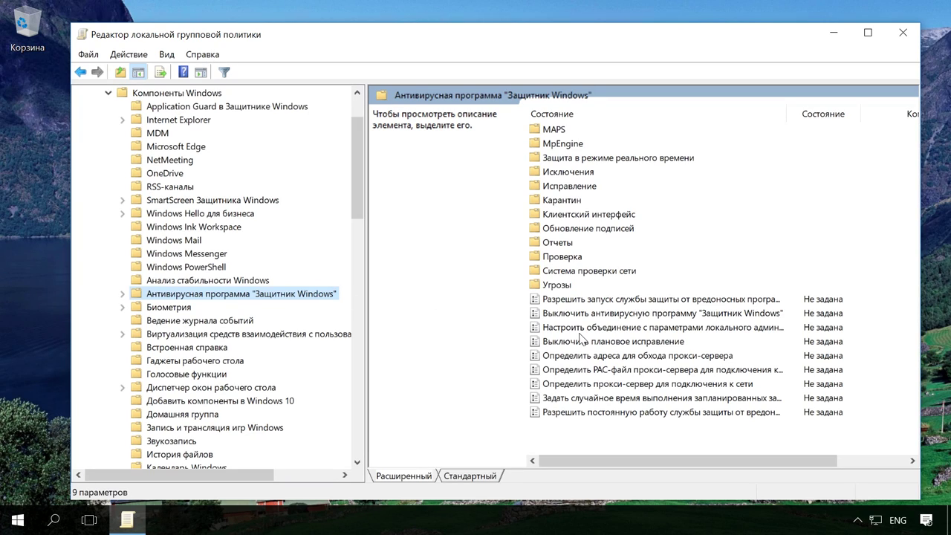
click(601, 317)
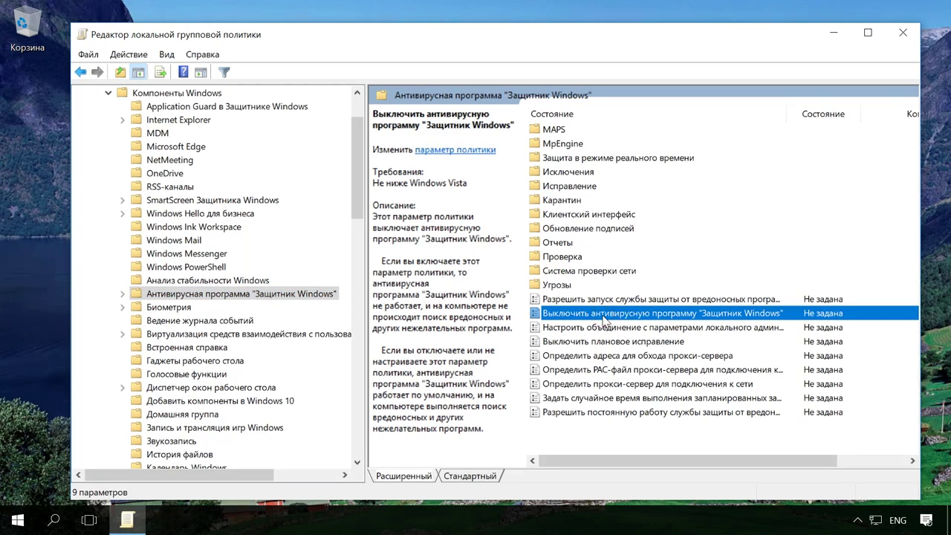
double_click(601, 318)
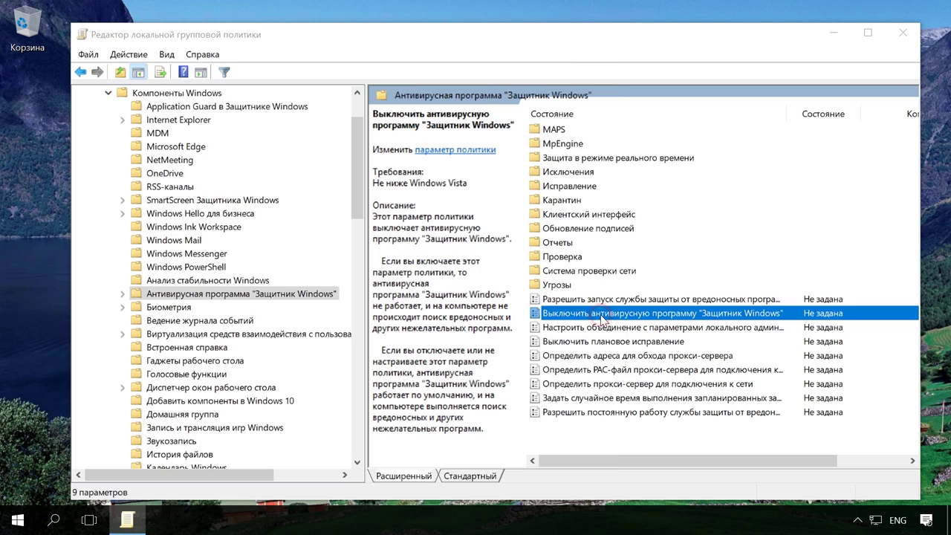
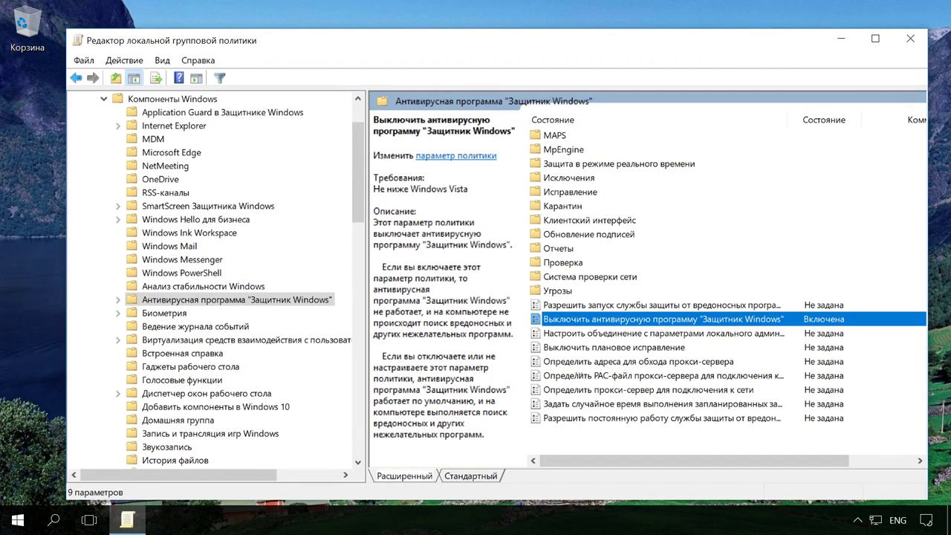
Step: Set the policy "Выключить защиту в реальном времени" in the folder "Защита в режиме реального времени" to Включено, and close the policy editor
double_click(621, 165)
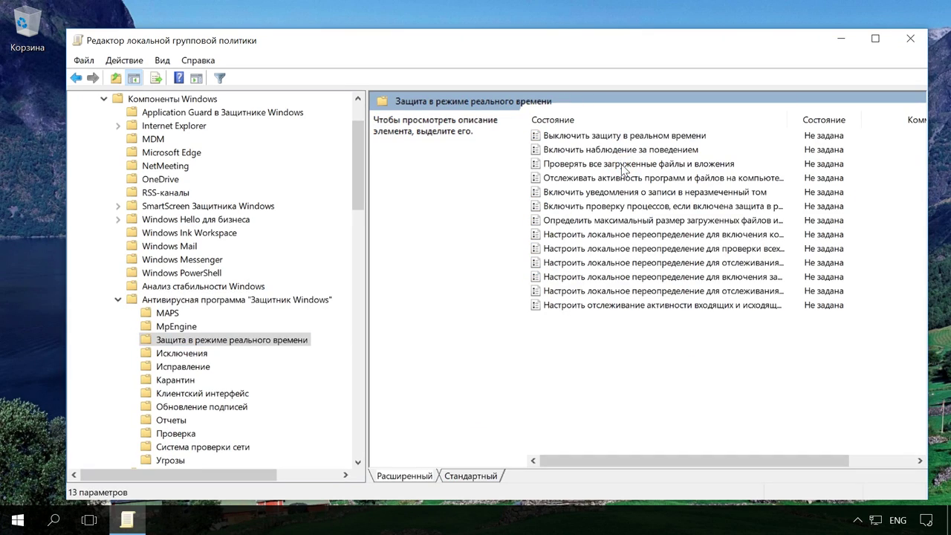
click(616, 137)
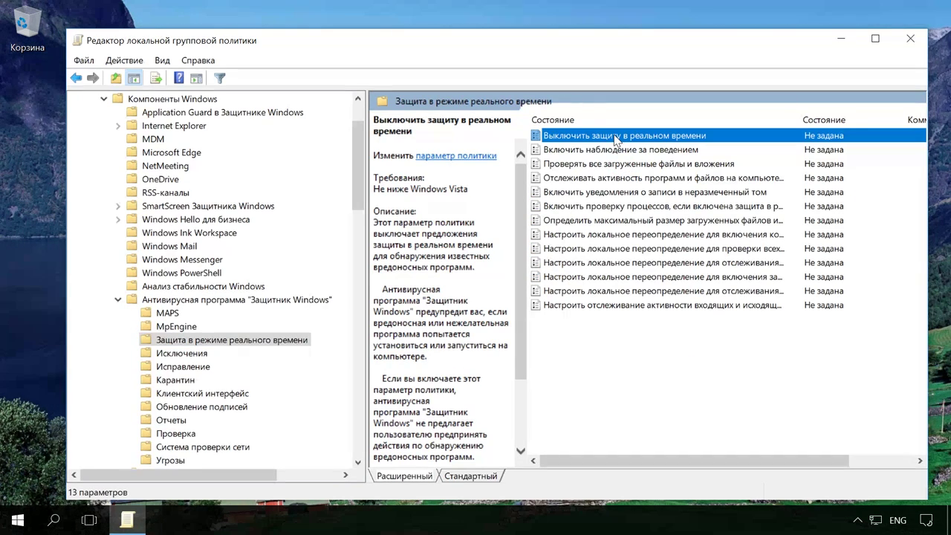
double_click(615, 136)
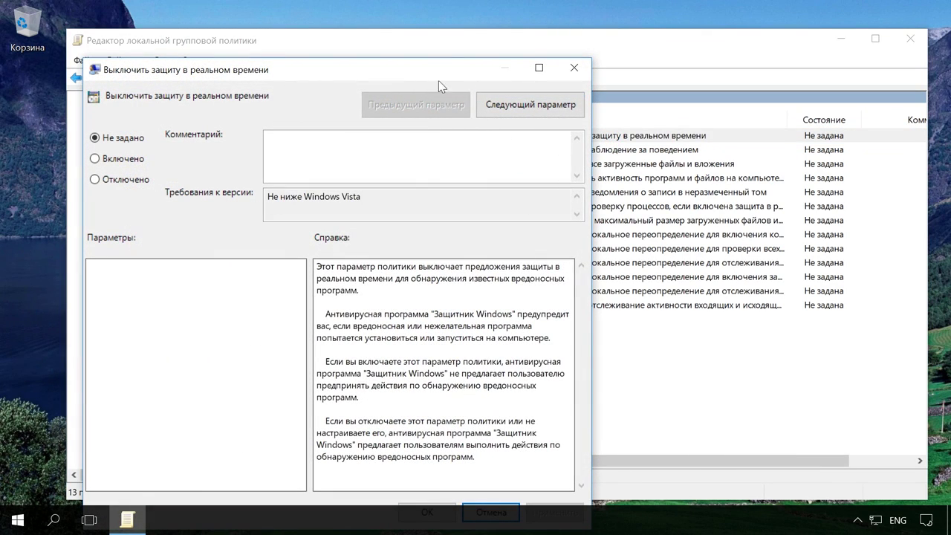
drag(432, 72, 461, 26)
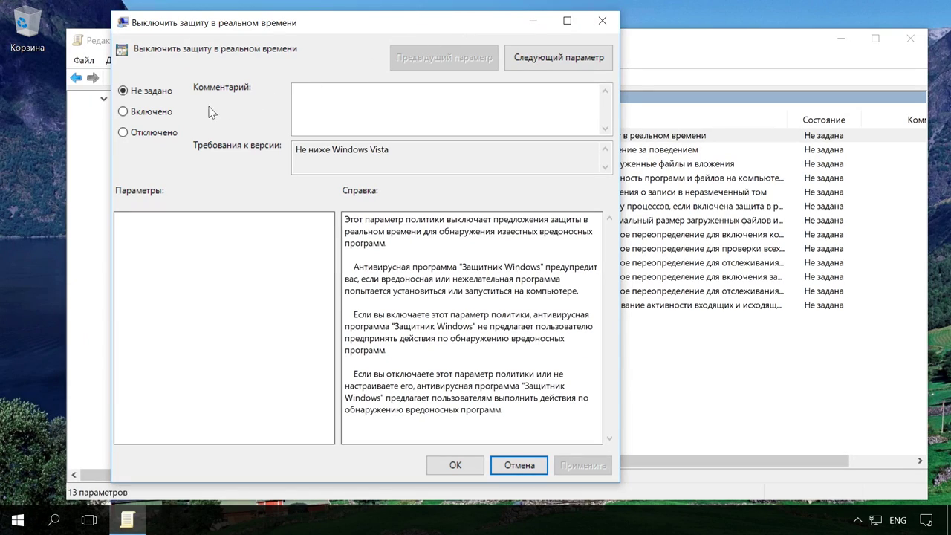
click(154, 112)
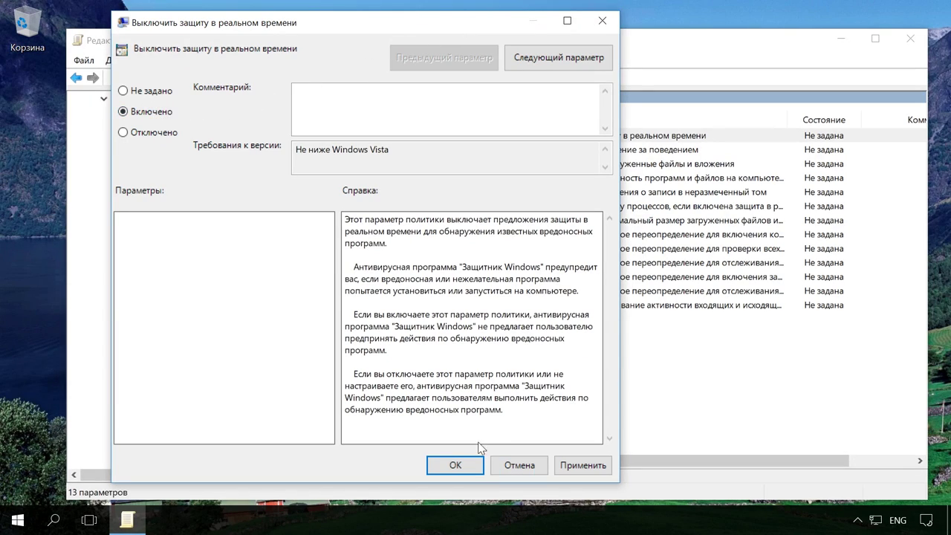
click(582, 470)
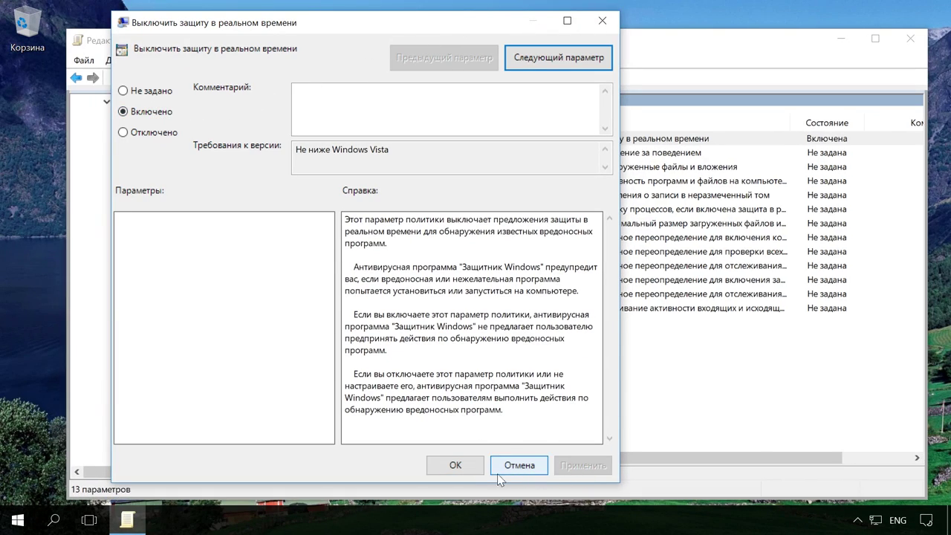
click(477, 470)
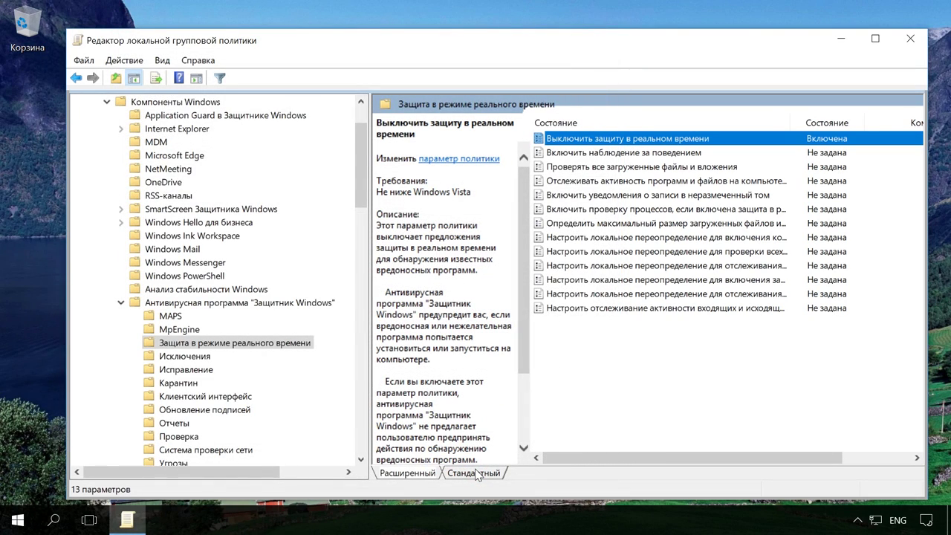
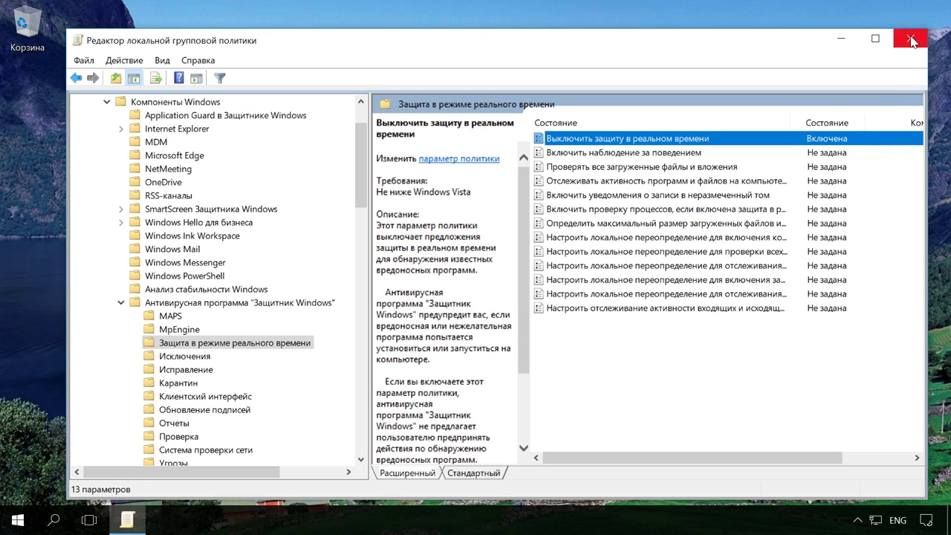
click(911, 40)
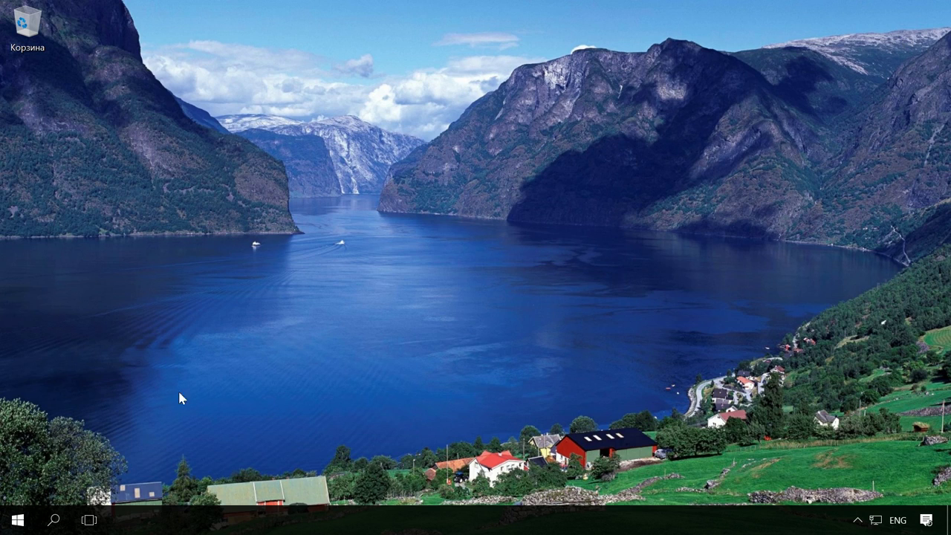
Step: Open the Registry Editor by running regedit.exe
right_click(27, 521)
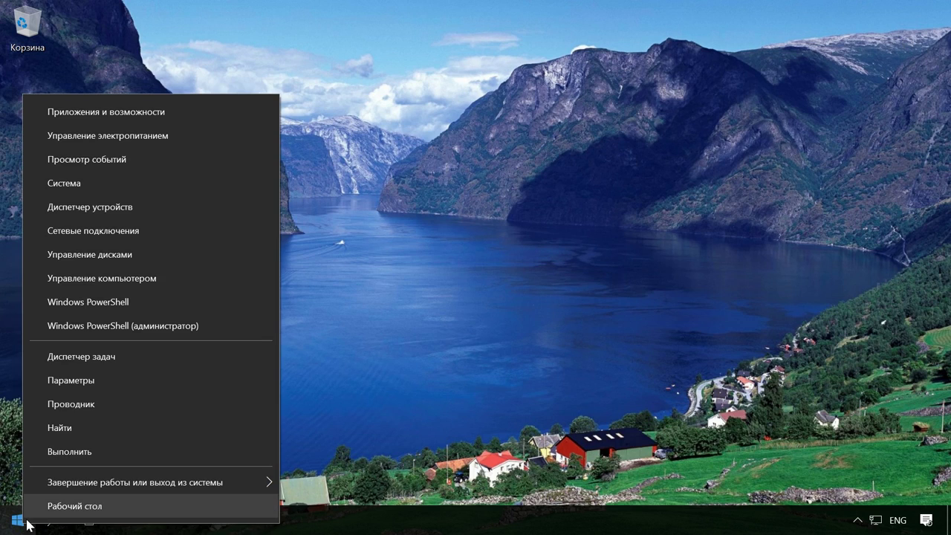
click(77, 451)
key(BackSpace)
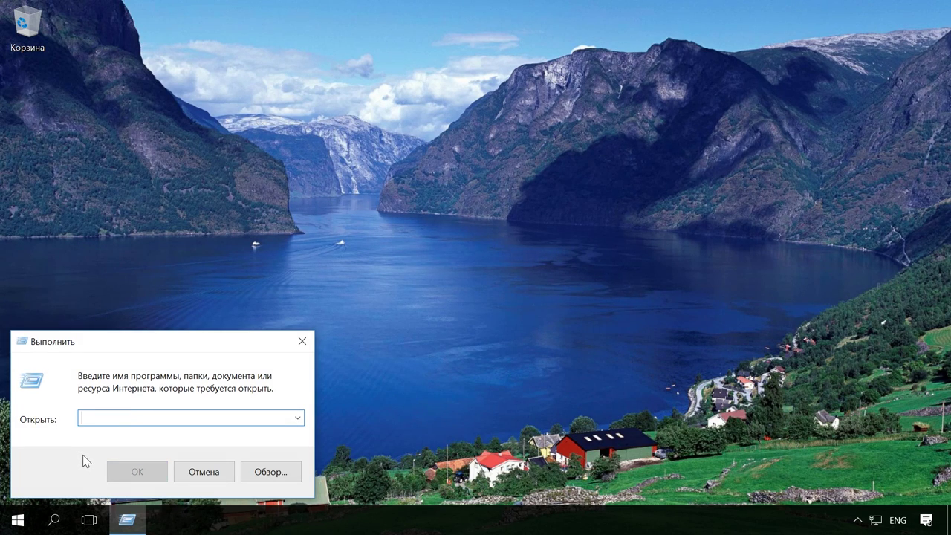
text(reg)
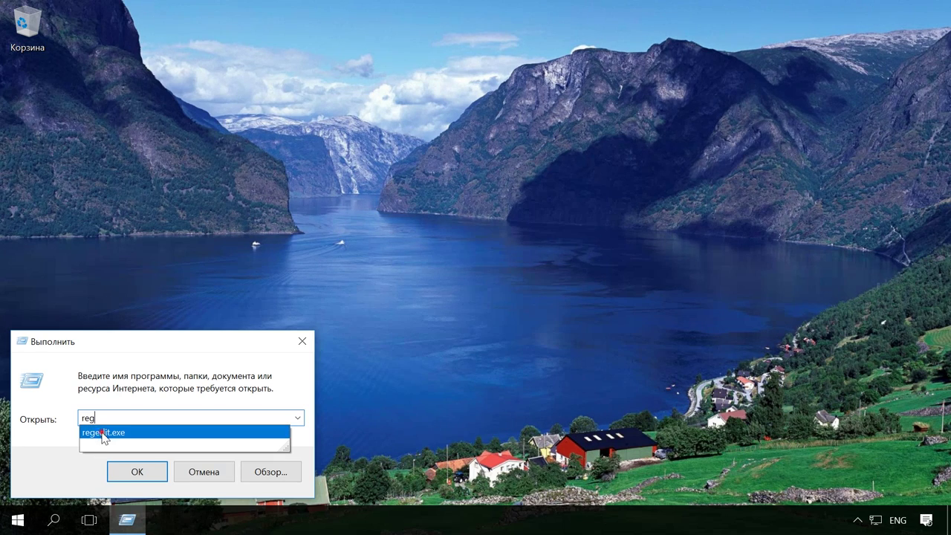
click(110, 432)
key(Return)
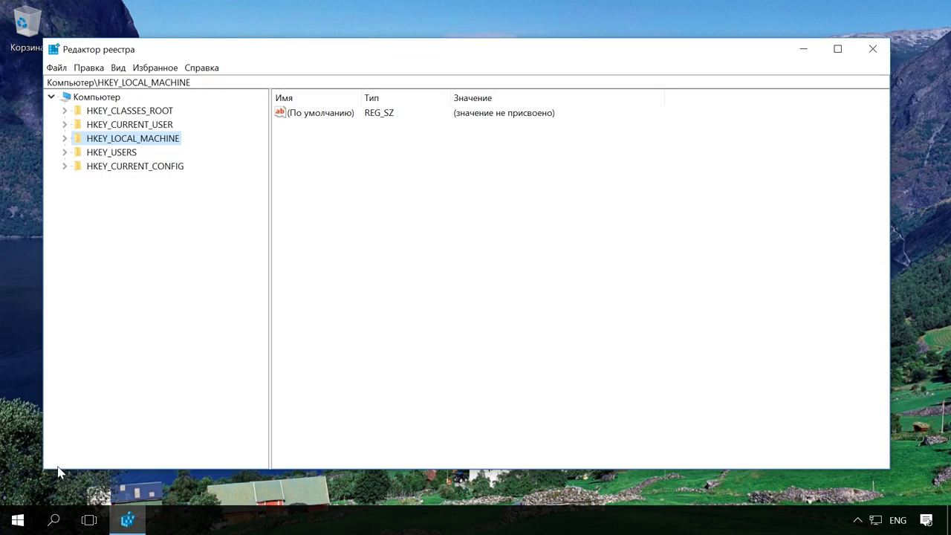
Step: Open the registry key HKEY_LOCAL_MACHINE\SOFTWARE\Policies\Microsoft\Windows Defender and widen the name column to show its full value names
click(64, 139)
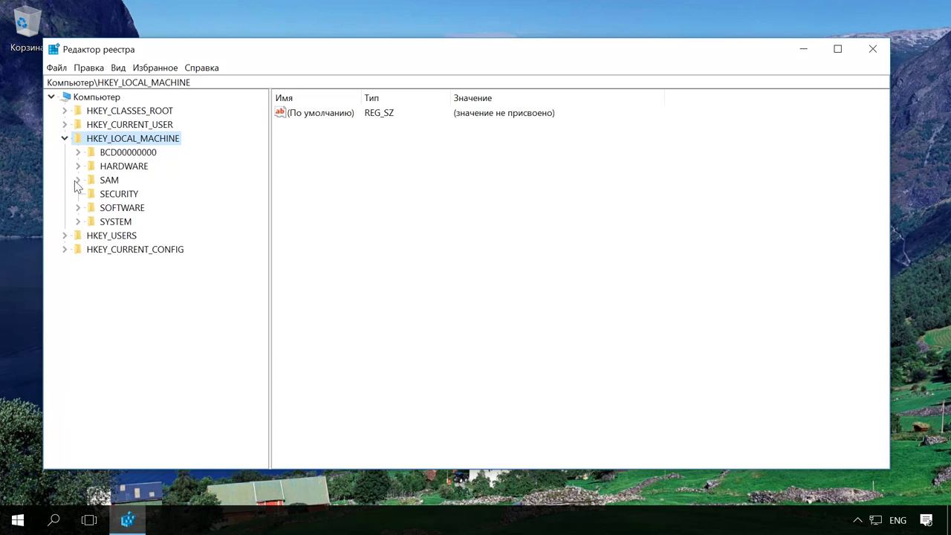
click(79, 209)
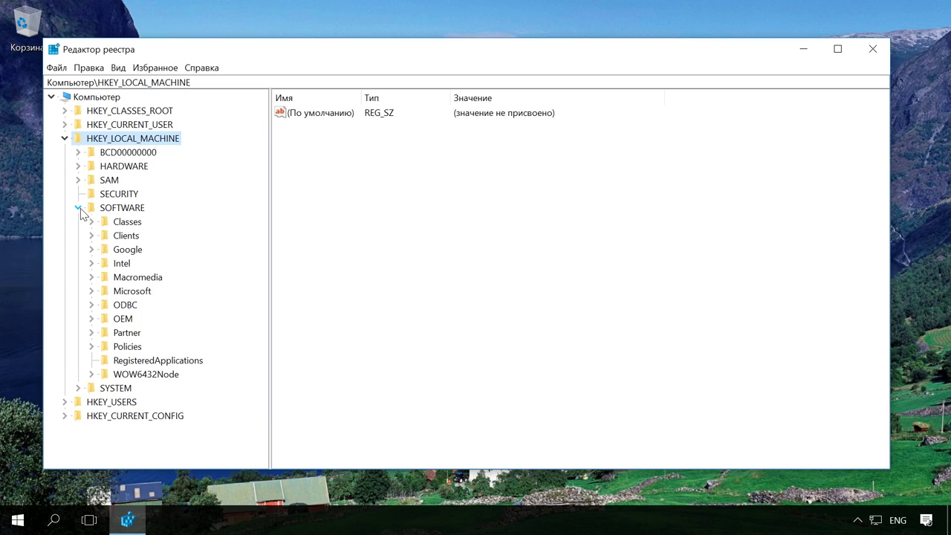
click(90, 347)
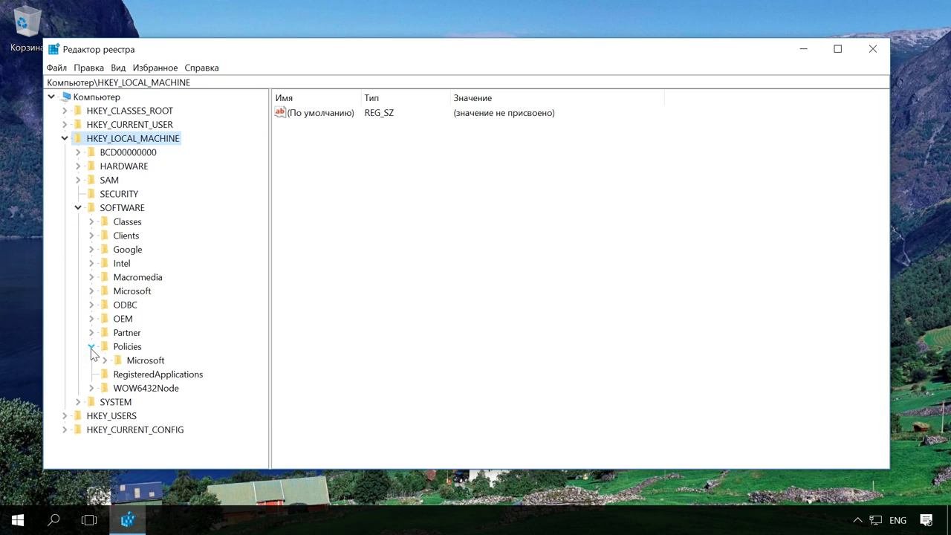
click(104, 361)
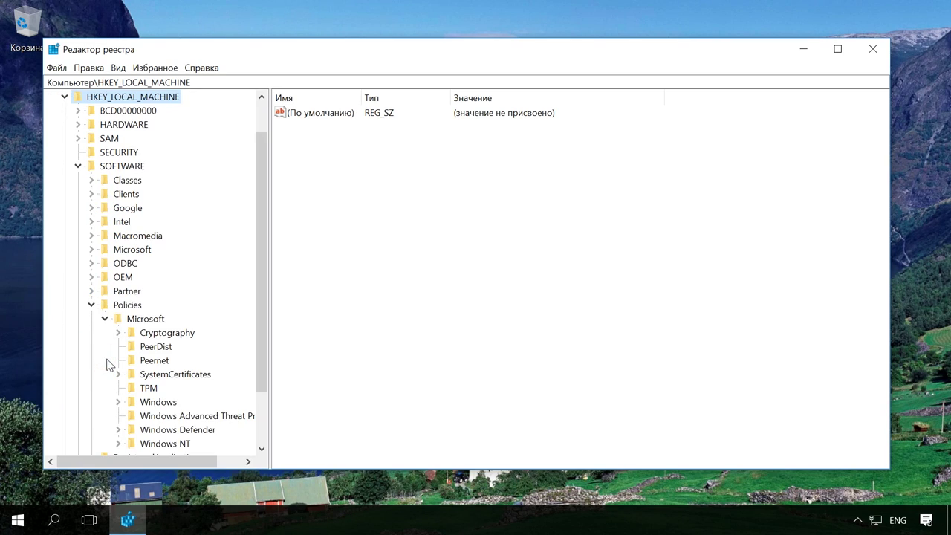
click(117, 429)
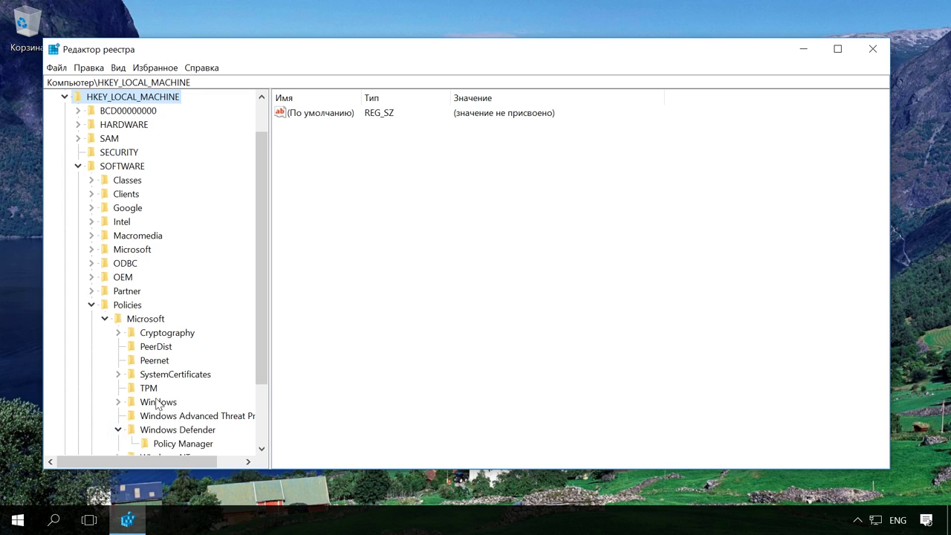
scroll(160, 397, down, 2)
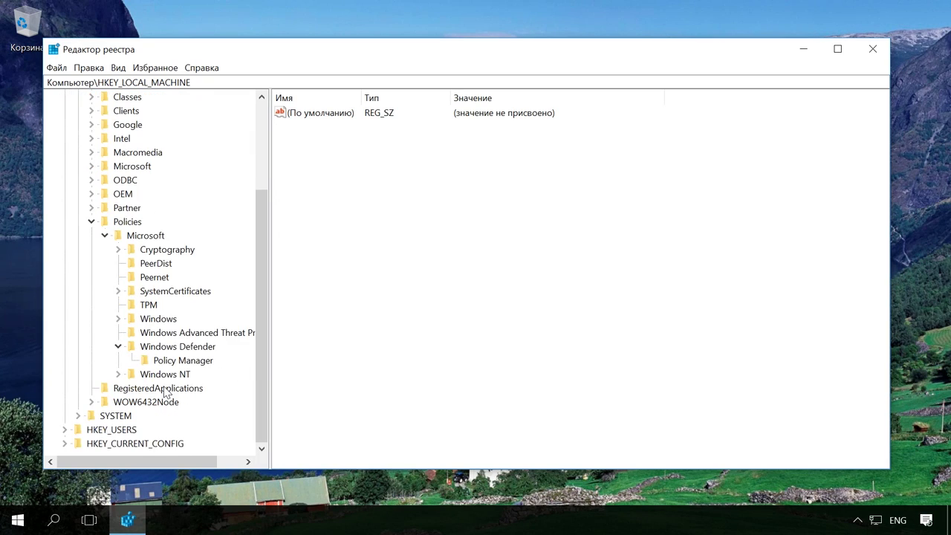
click(176, 349)
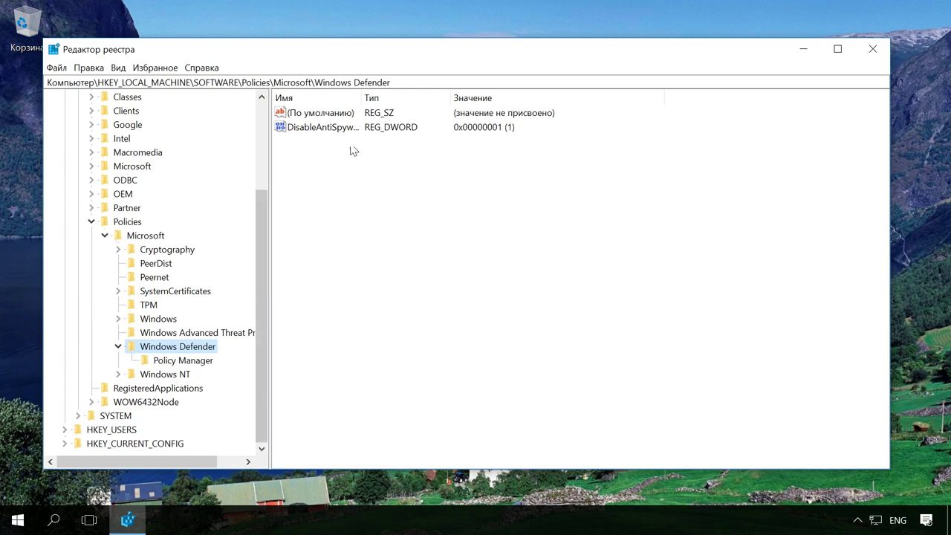
drag(363, 99, 421, 97)
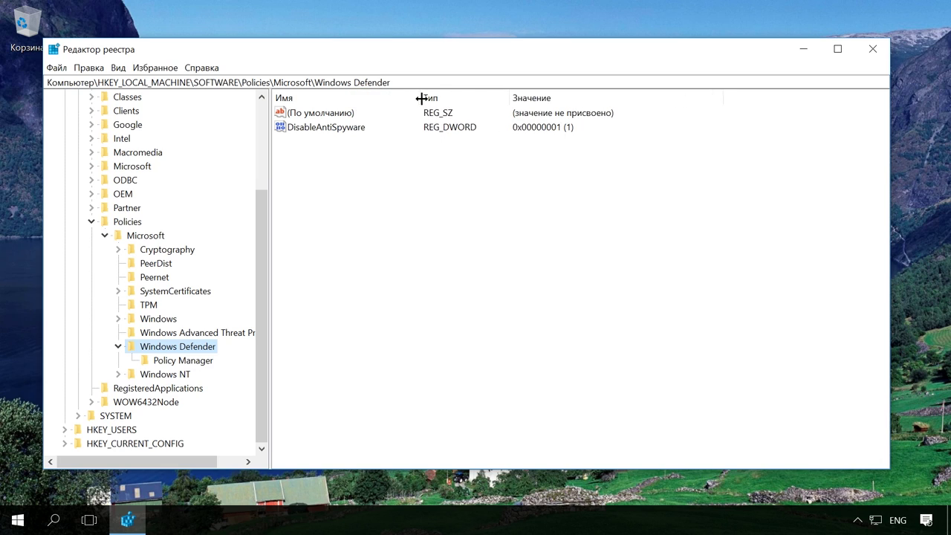
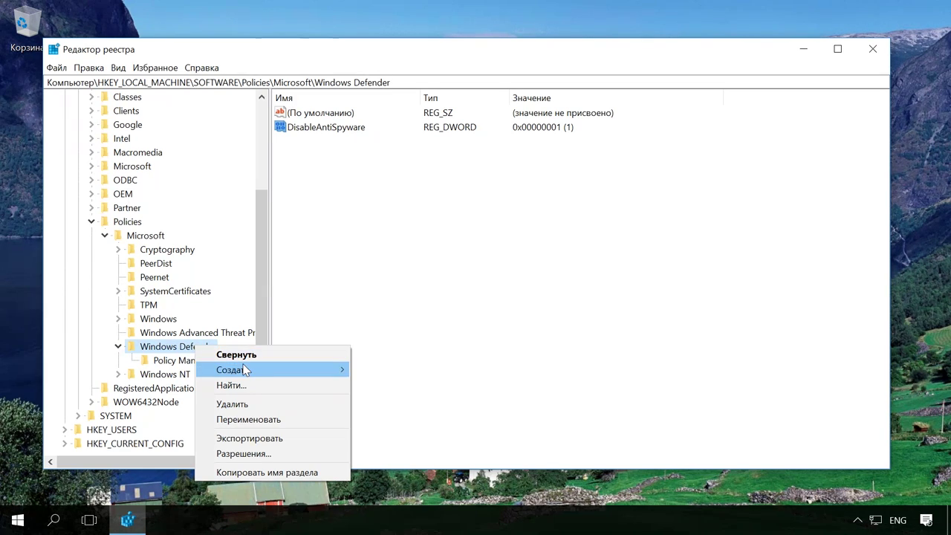
Step: Create a subkey named Real-Time Protection under the Windows Defender key and start adding a DWORD (32-bit) value to it
mouse_move(251, 370)
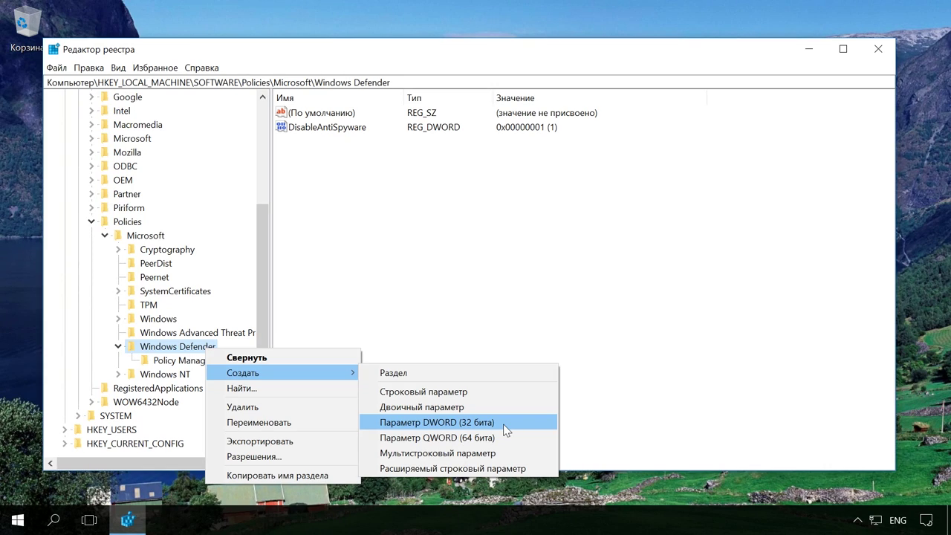
click(515, 343)
right_click(204, 350)
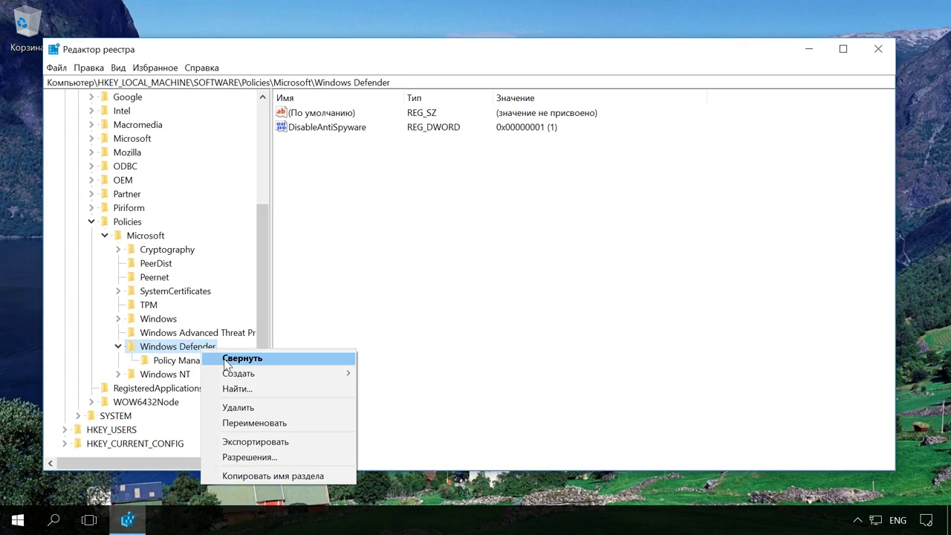
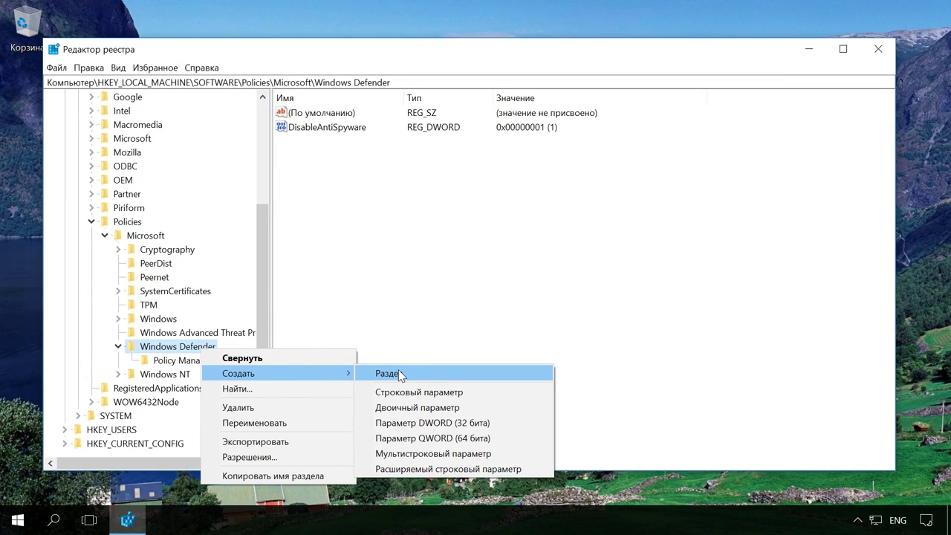
click(388, 373)
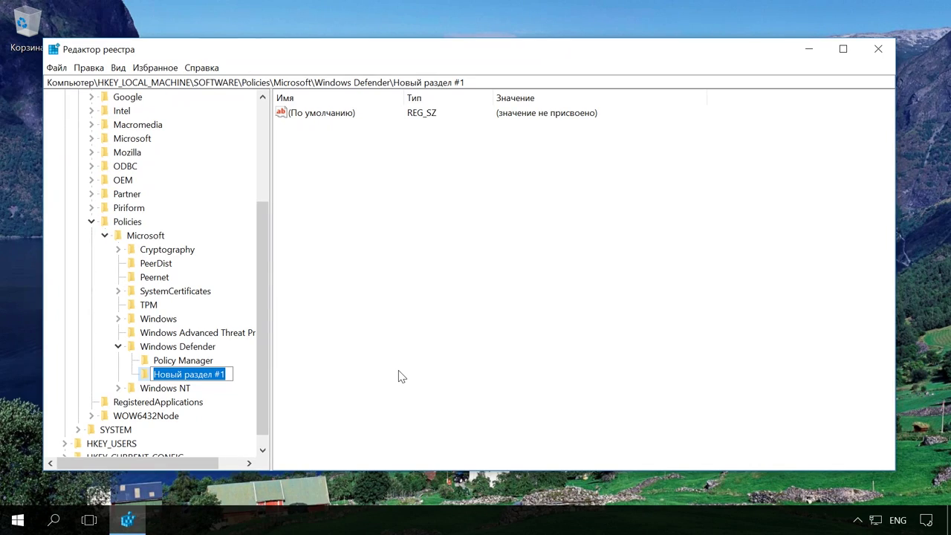
text(Real)
text(-T-Time )
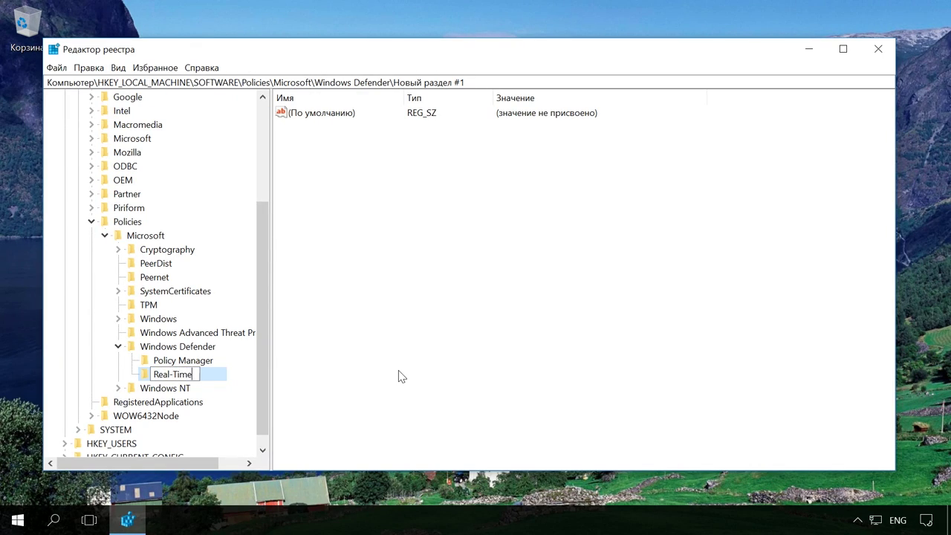
text(Pro)
text(Protec)
text(tion)
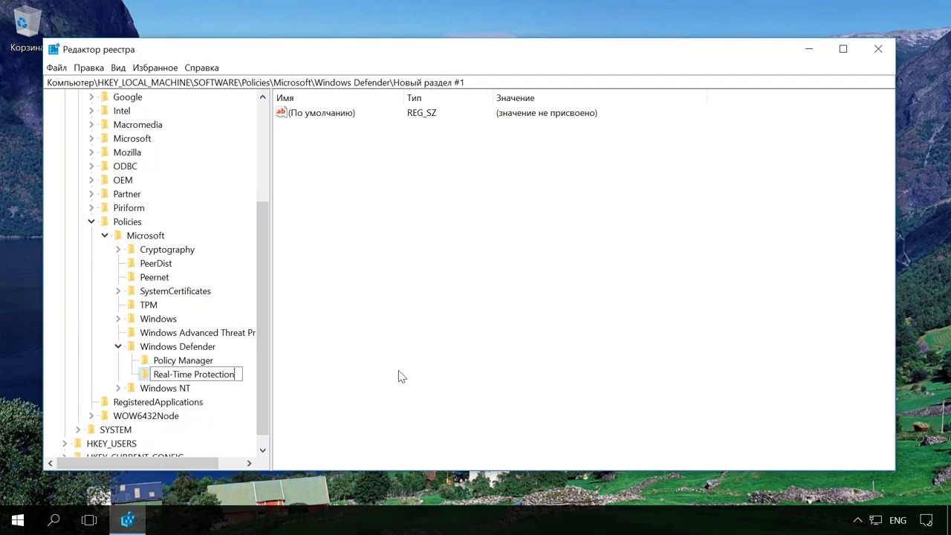
key(Return)
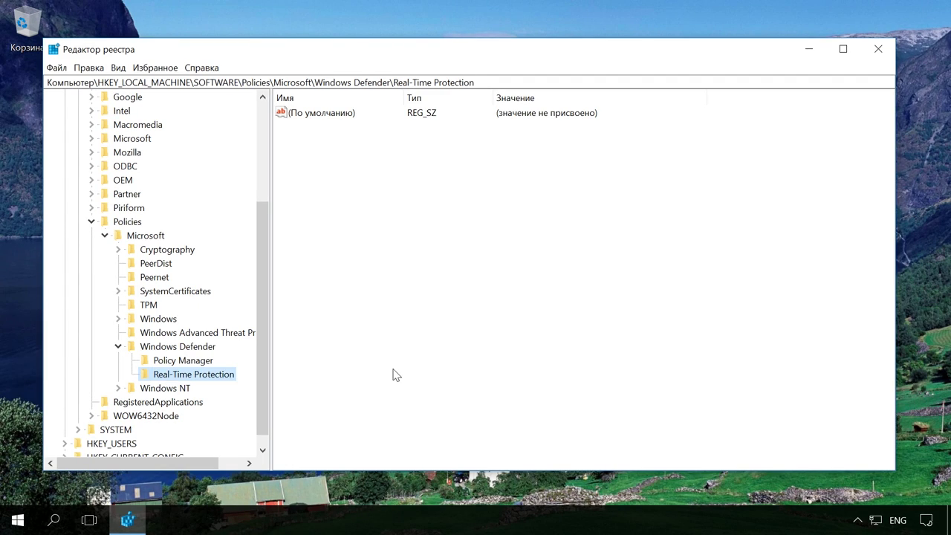
right_click(225, 375)
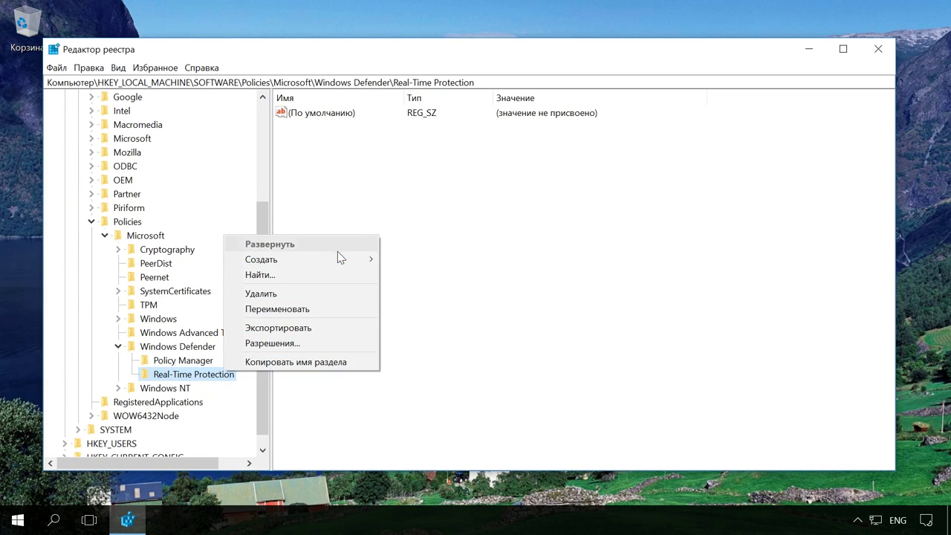
mouse_move(341, 258)
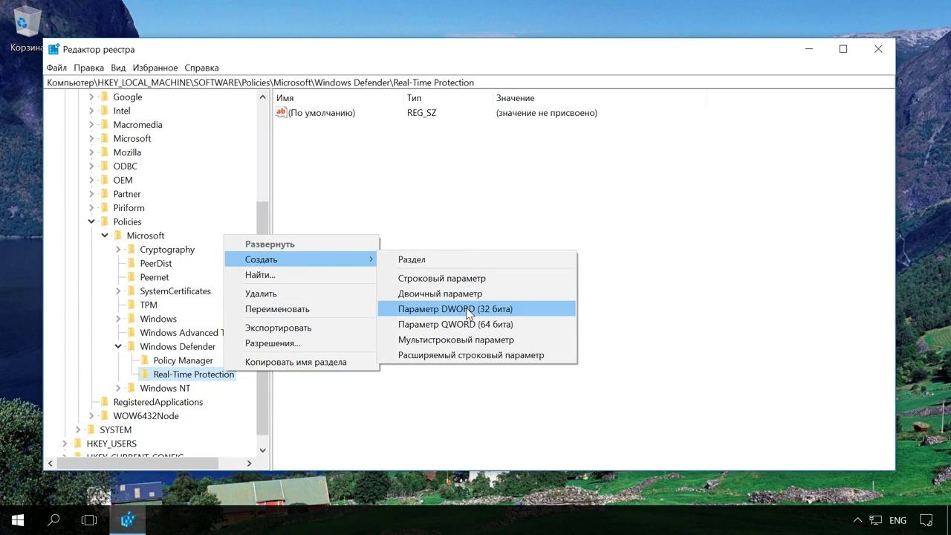
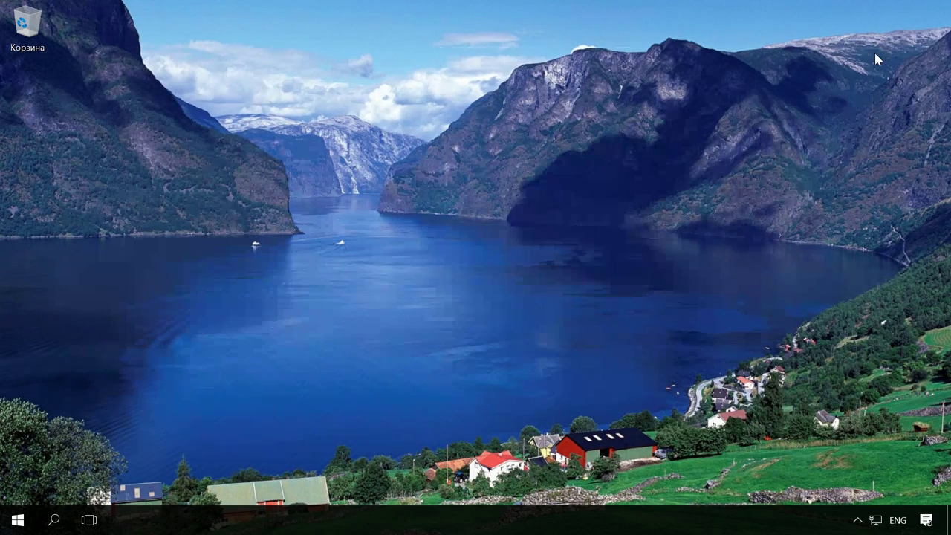
Step: Check the hidden tray icons, and disable the startup entry "Windows Defender notification icon" in Task Manager, closing it when done
click(856, 520)
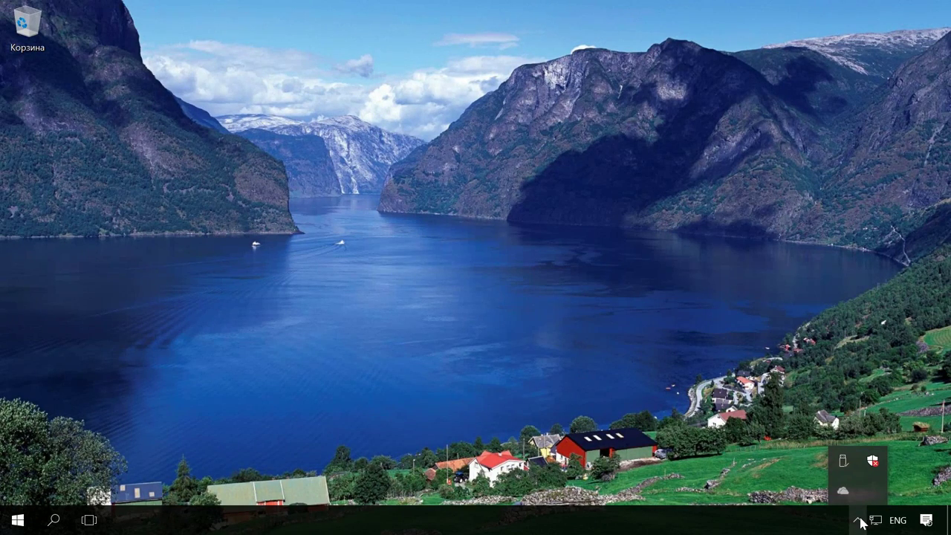
right_click(669, 520)
click(708, 445)
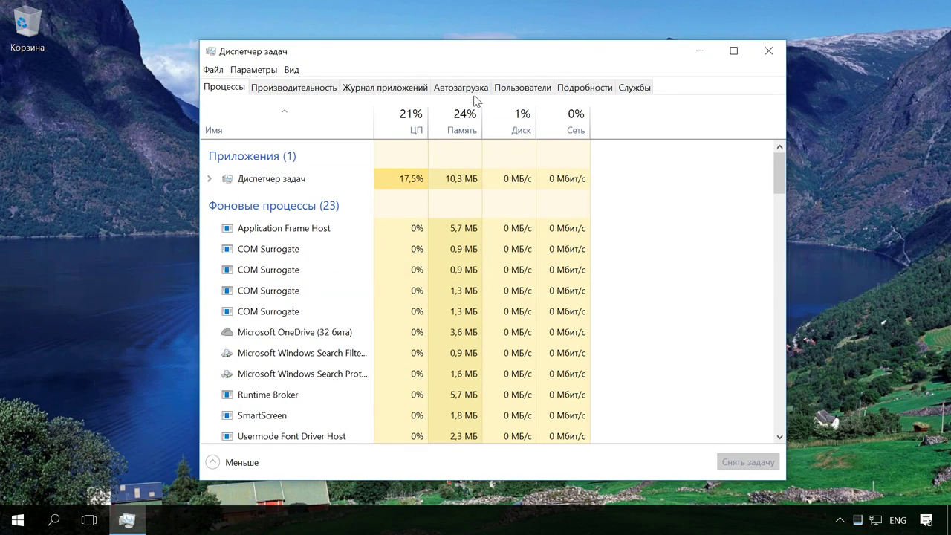
click(470, 90)
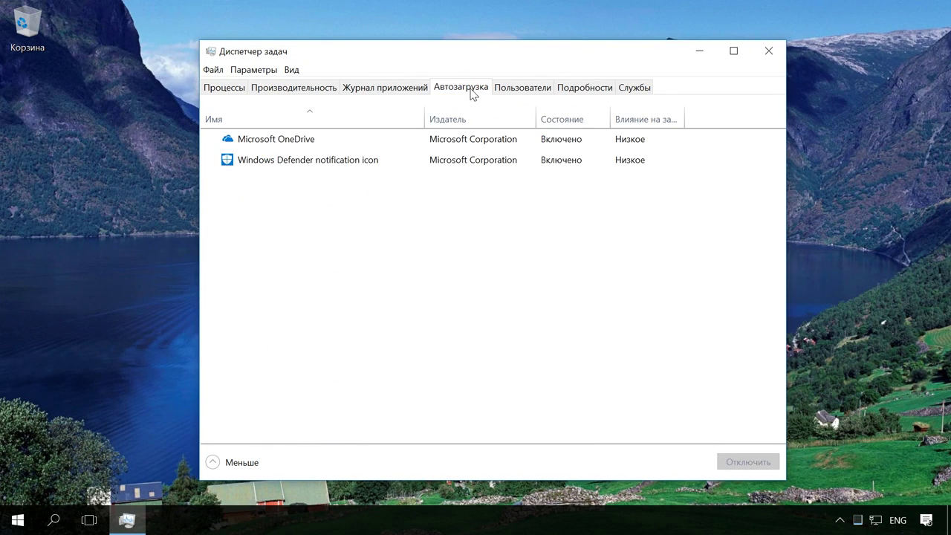
right_click(356, 166)
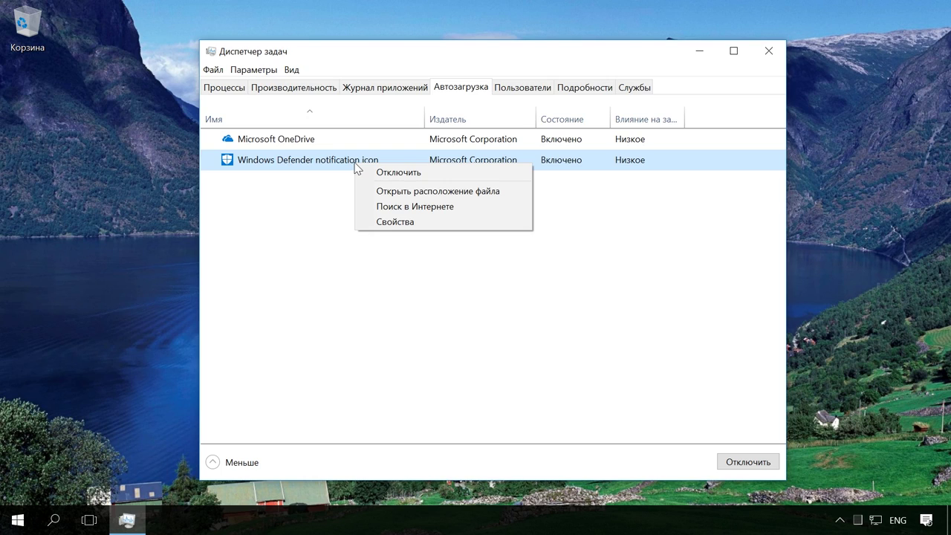
click(395, 175)
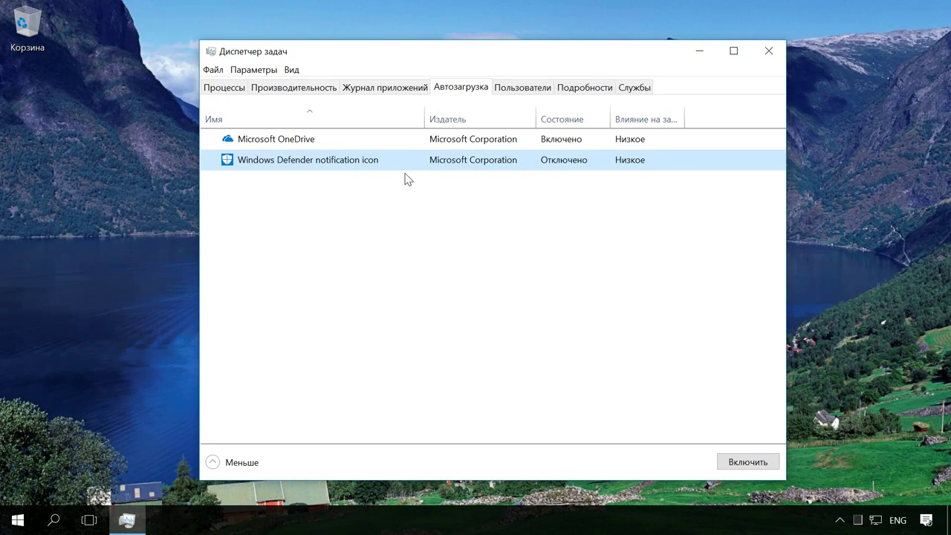
click(766, 53)
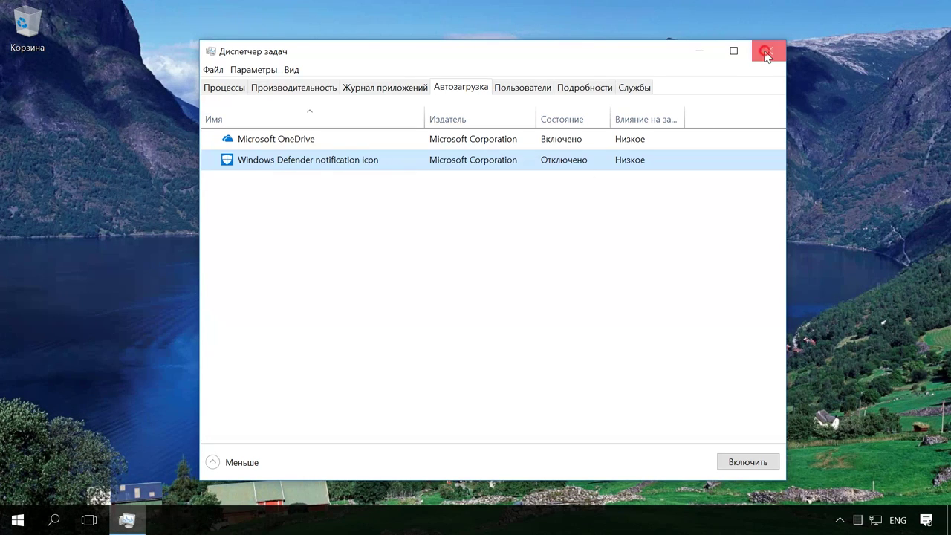
Step: Sign out of Windows, sign back in, and check the hidden tray icons for the Defender icon
click(18, 520)
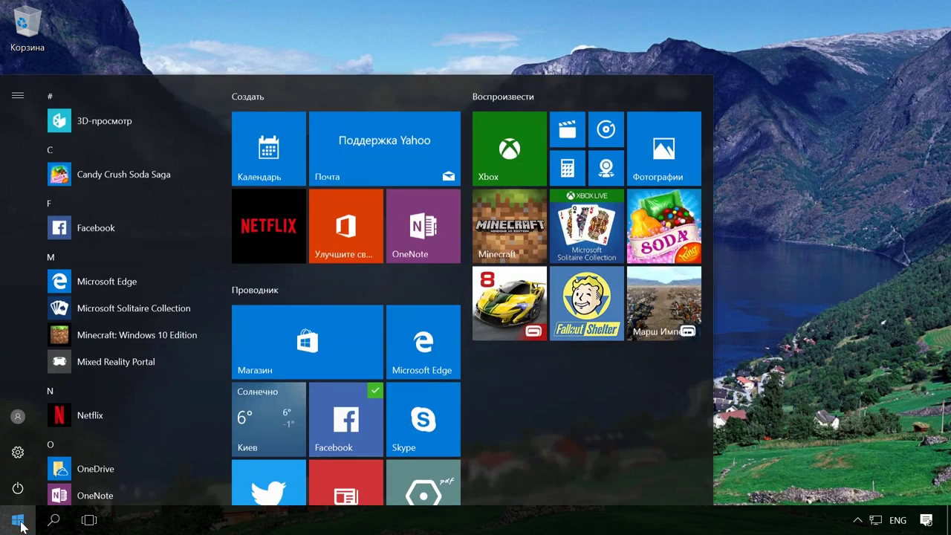
click(17, 417)
click(24, 384)
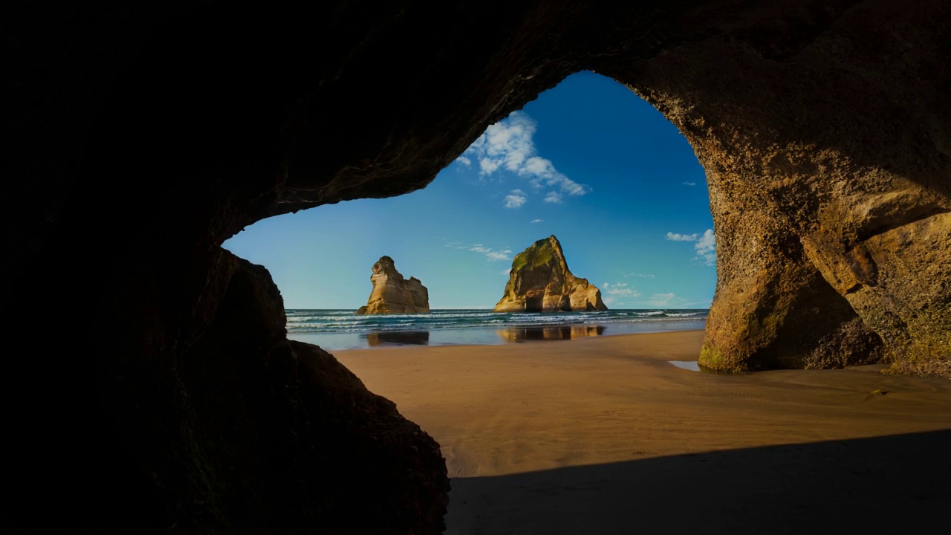
click(30, 381)
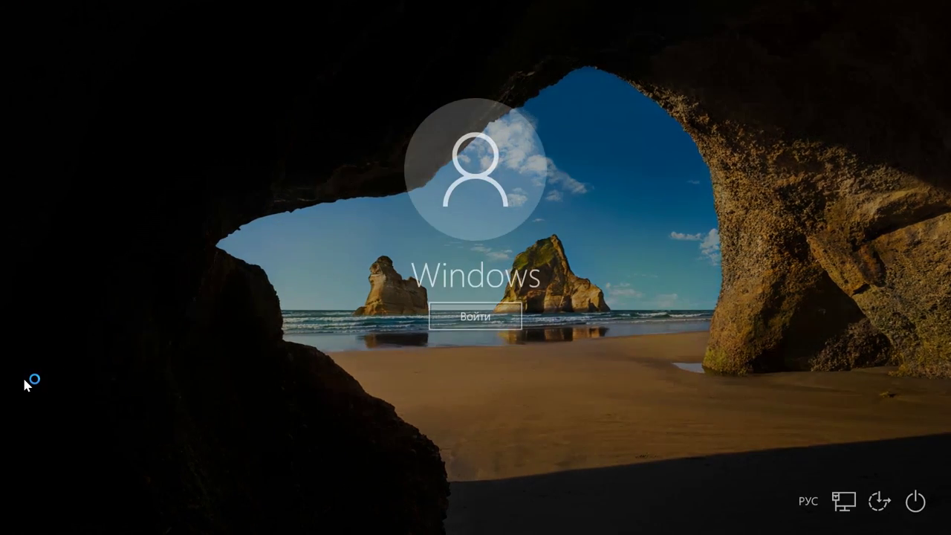
click(446, 319)
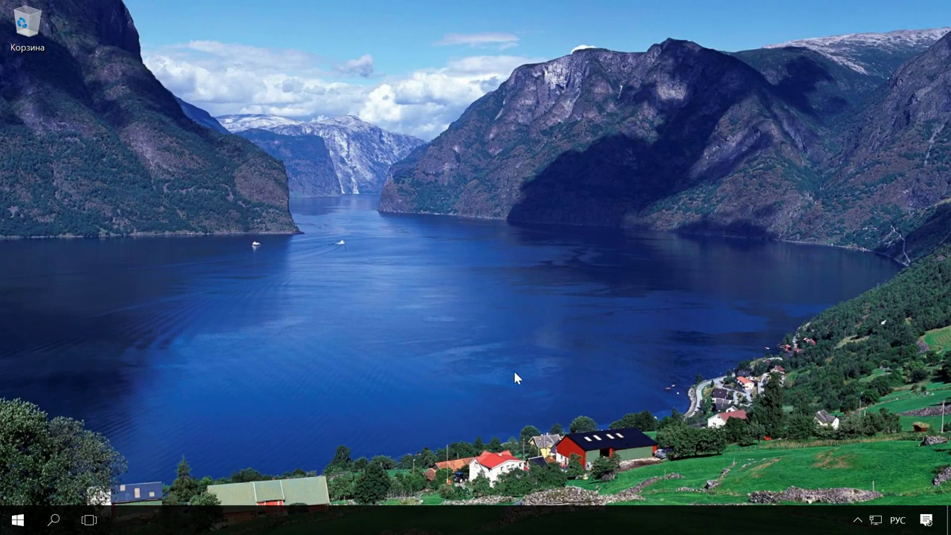
click(857, 522)
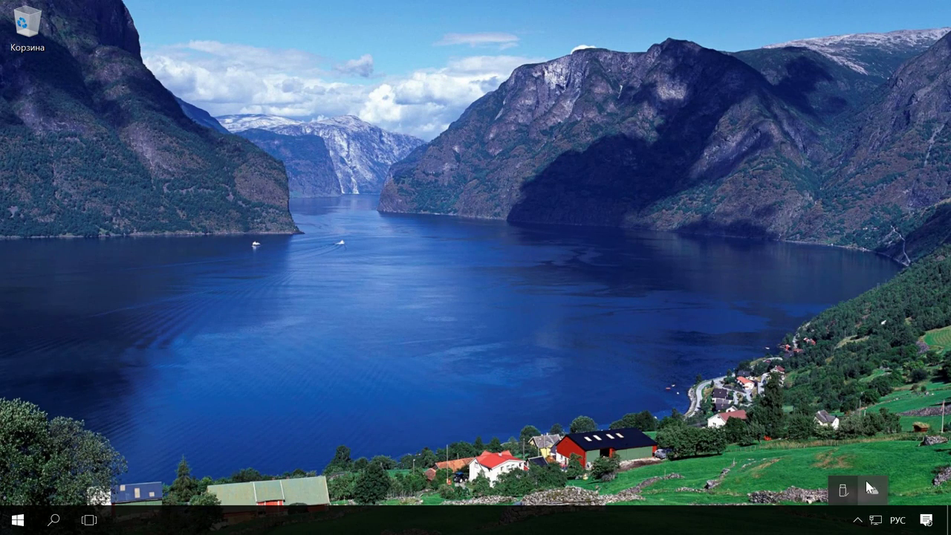